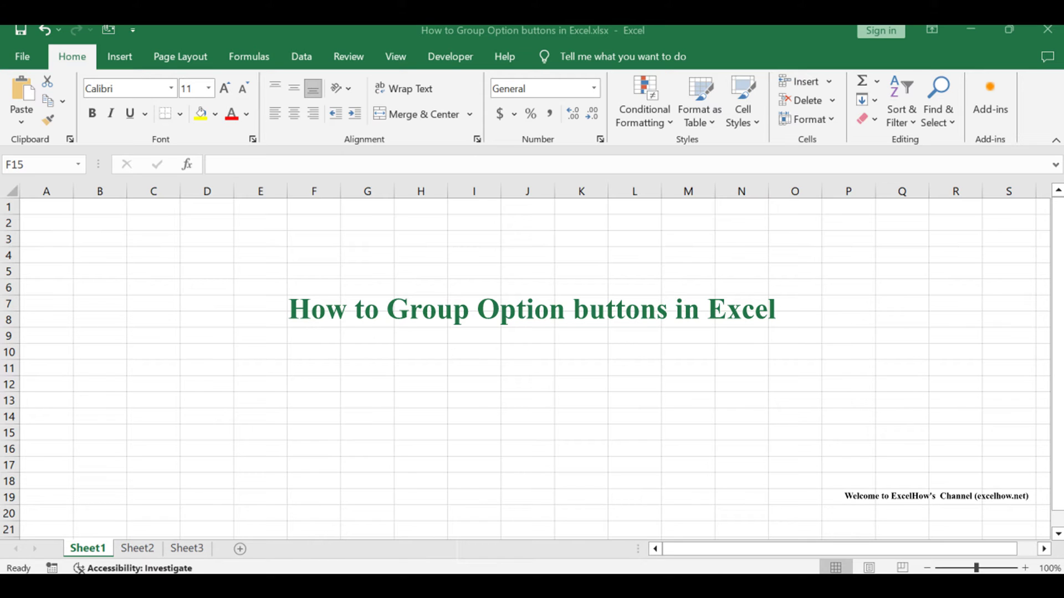
# On Sheet2, draw a Group Box form control spanning about columns A to F, rows 4 to 14.
pyautogui.hotkey('ctrl', 'pagedown')
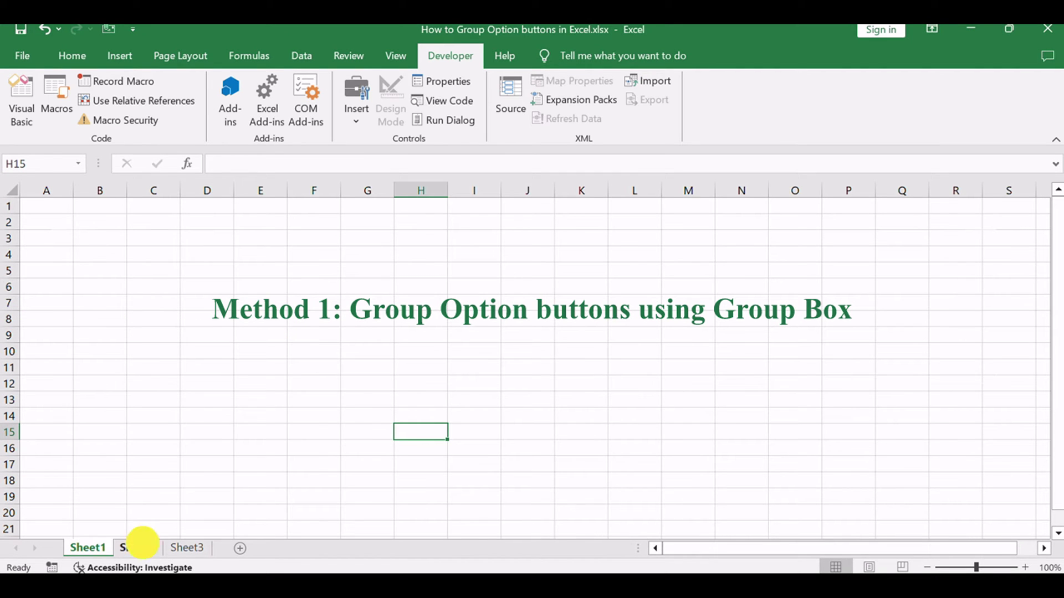
pyautogui.click(140, 547)
pyautogui.click(875, 286)
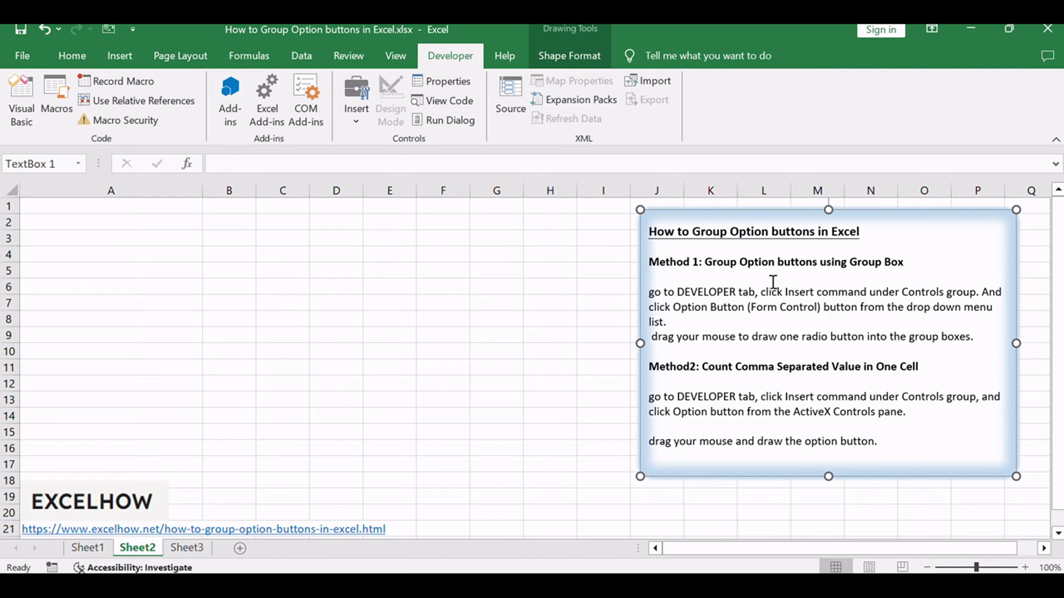
pyautogui.click(219, 317)
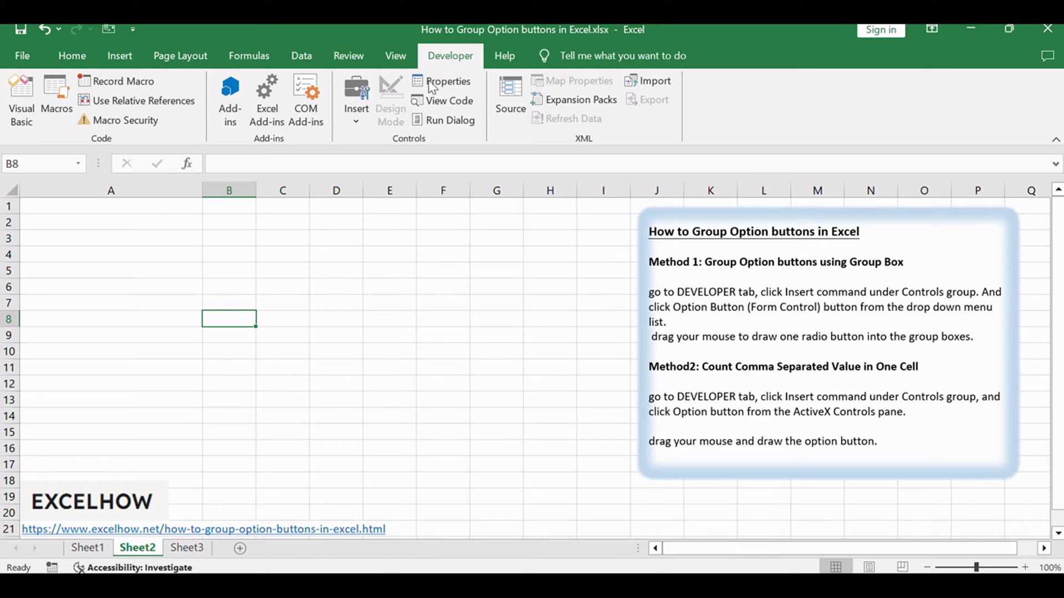
pyautogui.click(353, 121)
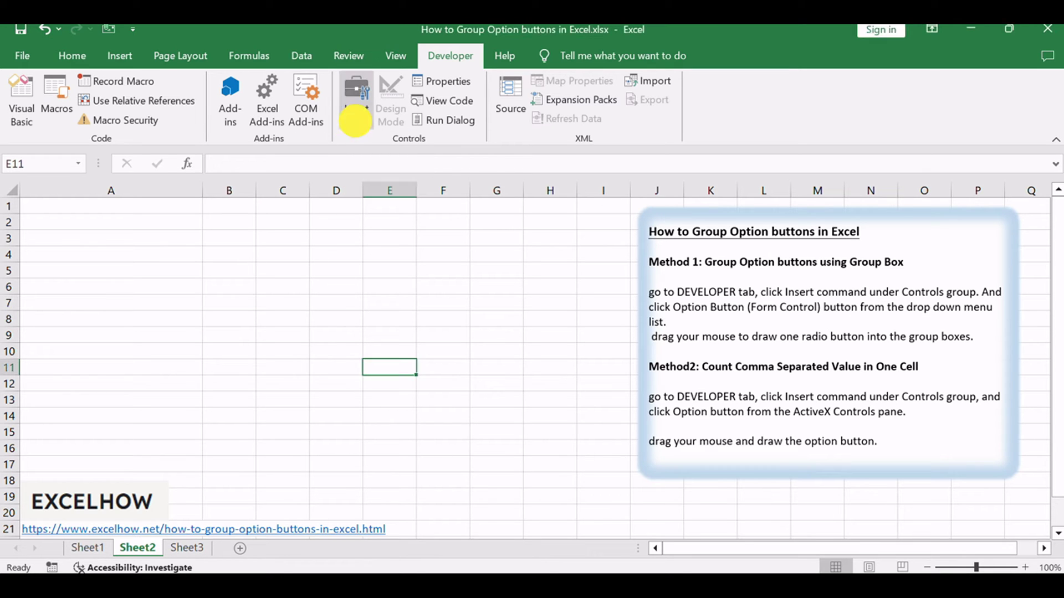
pyautogui.click(355, 111)
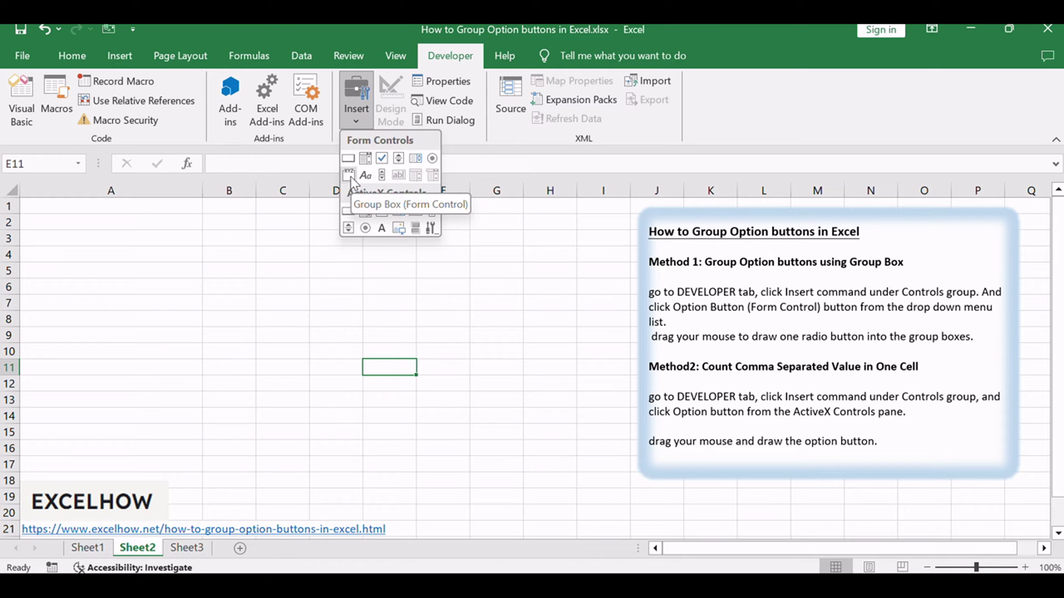
pyautogui.click(349, 175)
pyautogui.moveTo(160, 259)
pyautogui.mouseDown()
pyautogui.moveTo(454, 430)
pyautogui.moveTo(433, 416)
pyautogui.mouseUp()
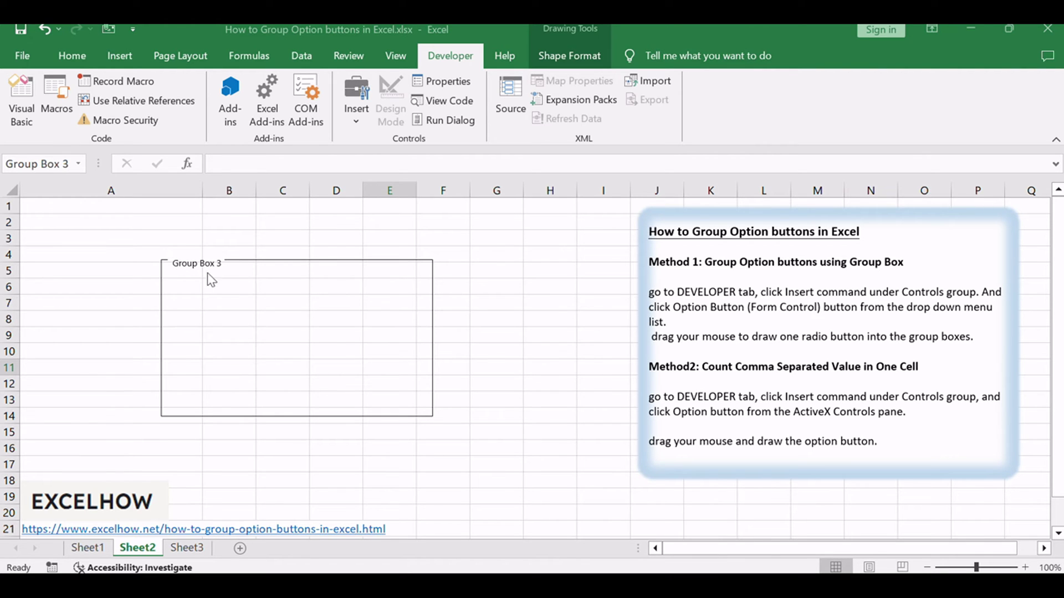
# Draw two Option Button form controls side by side inside the group box.
pyautogui.click(373, 237)
pyautogui.click(358, 127)
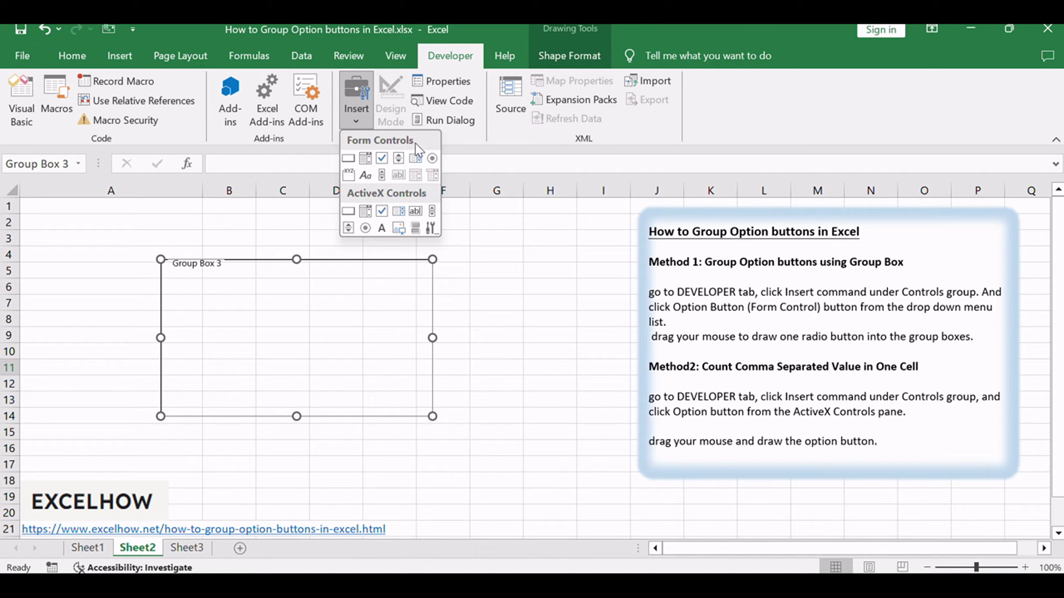
pyautogui.click(433, 158)
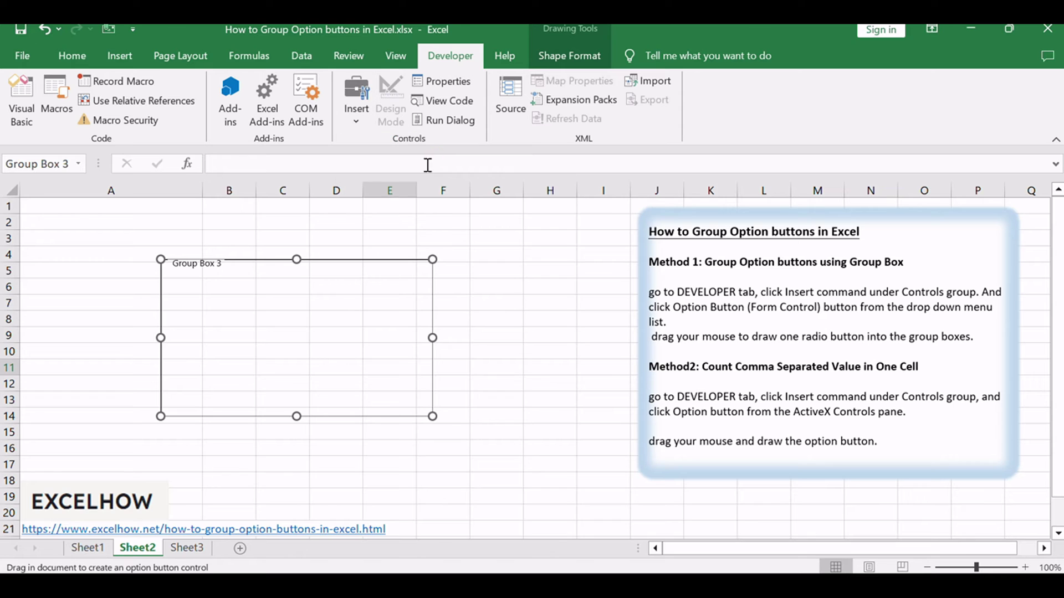
pyautogui.moveTo(174, 301); pyautogui.dragTo(236, 362)
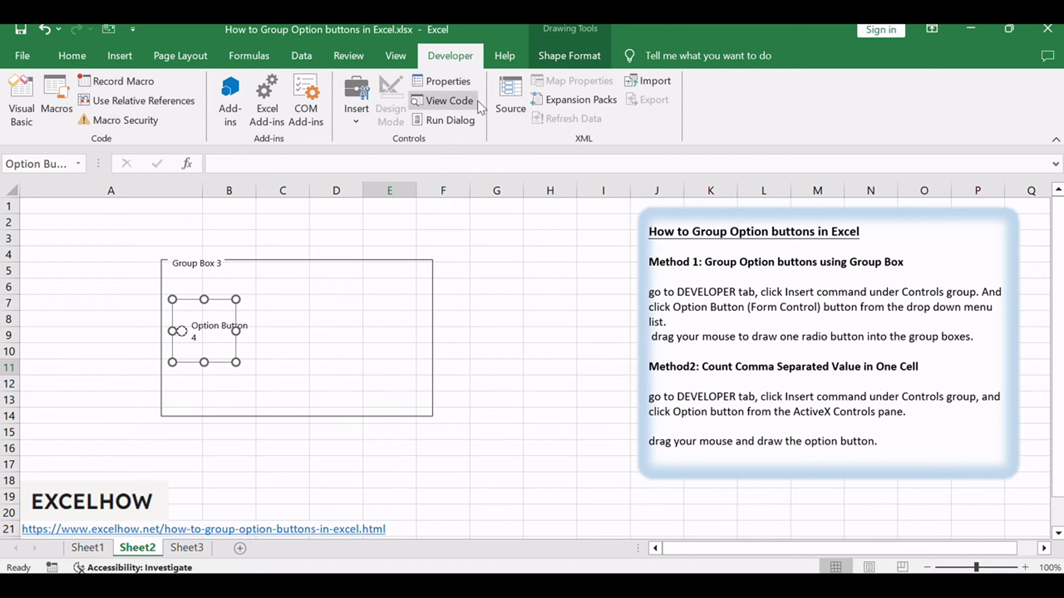
pyautogui.click(347, 117)
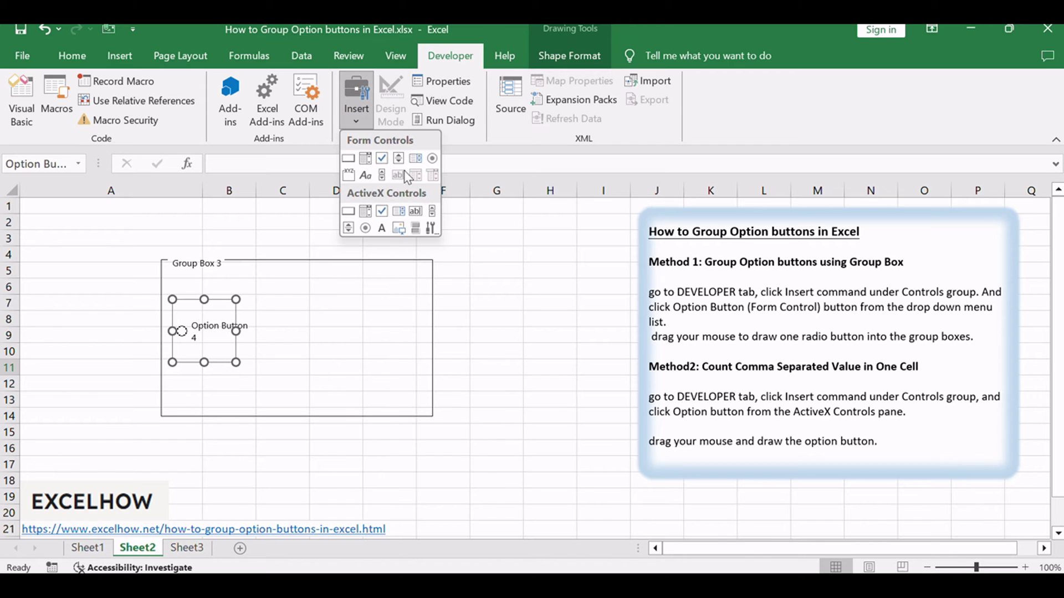
pyautogui.click(432, 159)
pyautogui.moveTo(285, 302); pyautogui.dragTo(381, 372)
pyautogui.click(482, 366)
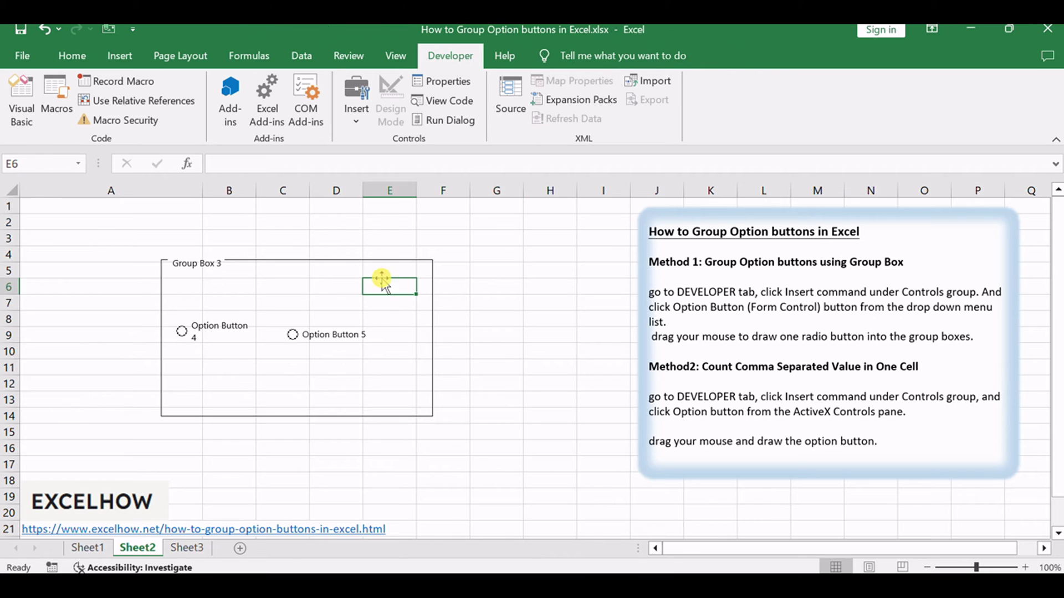
# Move the group box with its two option buttons to about columns A to D, rows 4 to 13, and choose the second option.
pyautogui.click(330, 266)
pyautogui.moveTo(330, 265); pyautogui.dragTo(330, 255)
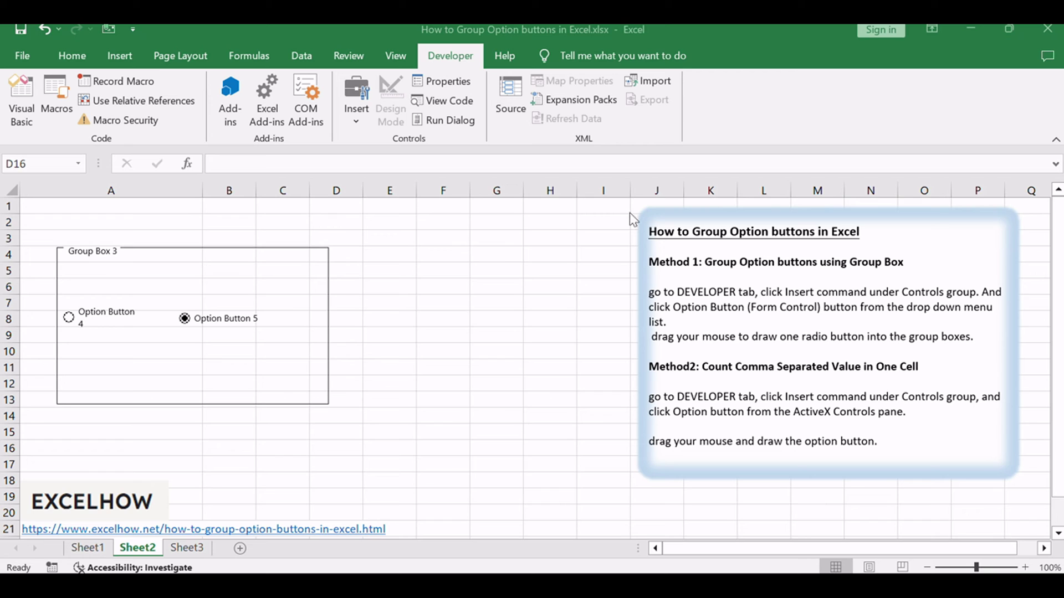
pyautogui.click(288, 375)
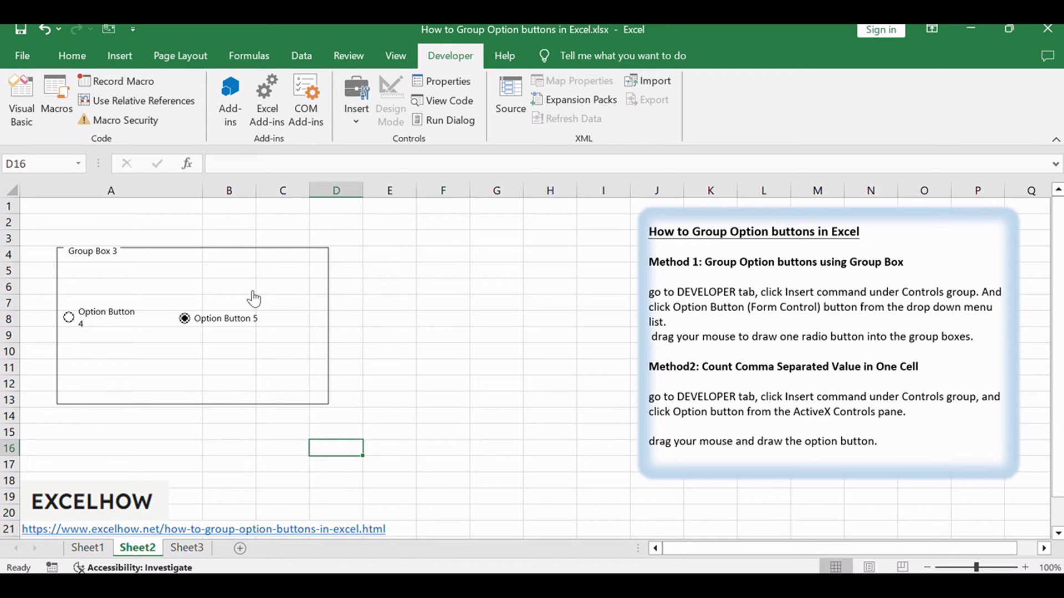
pyautogui.click(244, 268)
# Draw two more Option Button form controls side by side beneath the existing pair inside the group box.
pyautogui.click(355, 114)
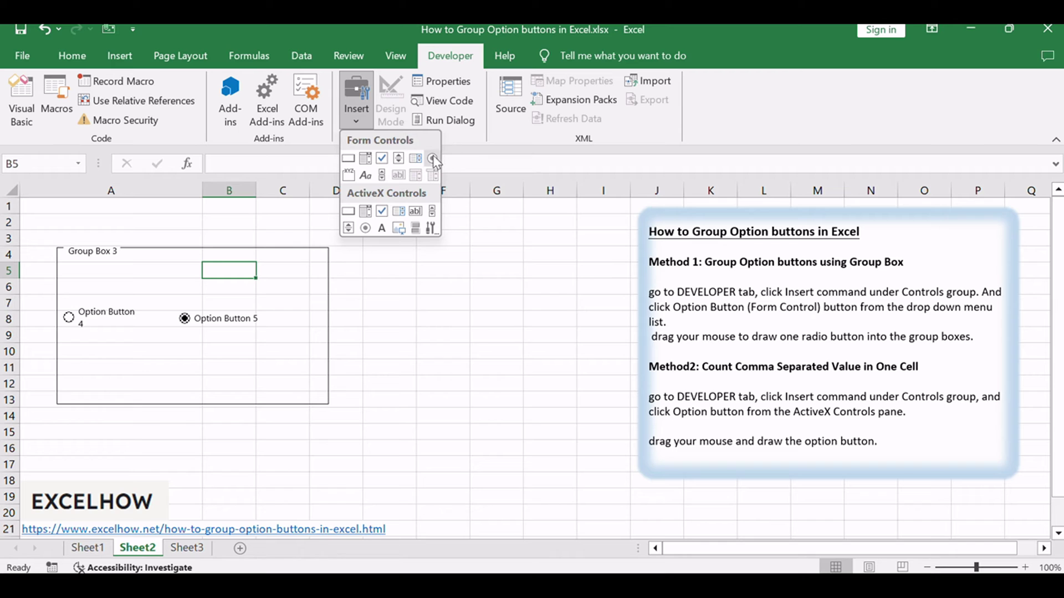
pyautogui.click(433, 156)
pyautogui.moveTo(72, 340); pyautogui.dragTo(158, 372)
pyautogui.click(370, 110)
pyautogui.click(431, 158)
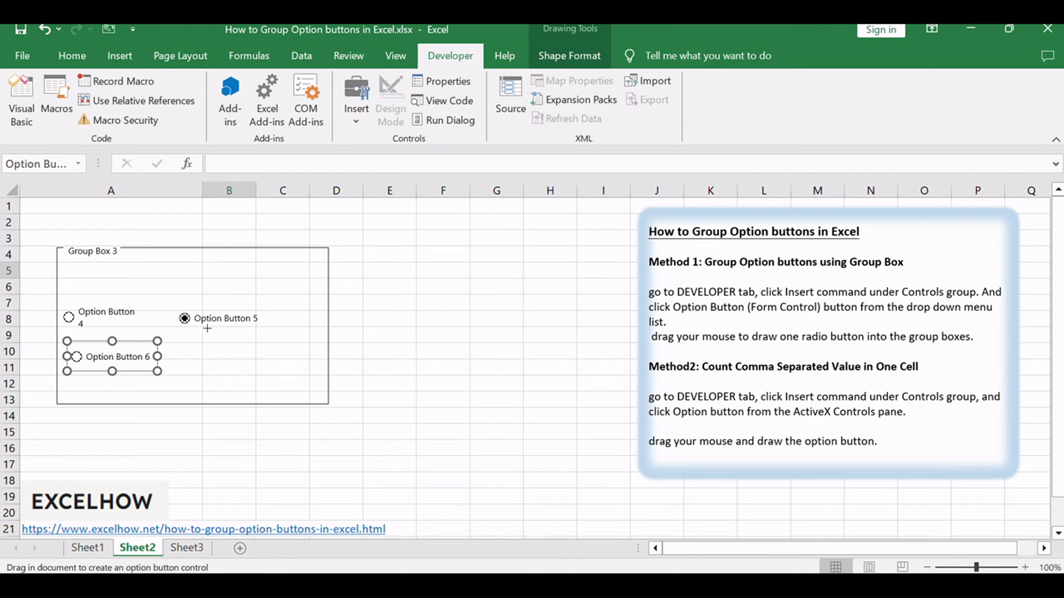
pyautogui.moveTo(181, 342); pyautogui.dragTo(268, 375)
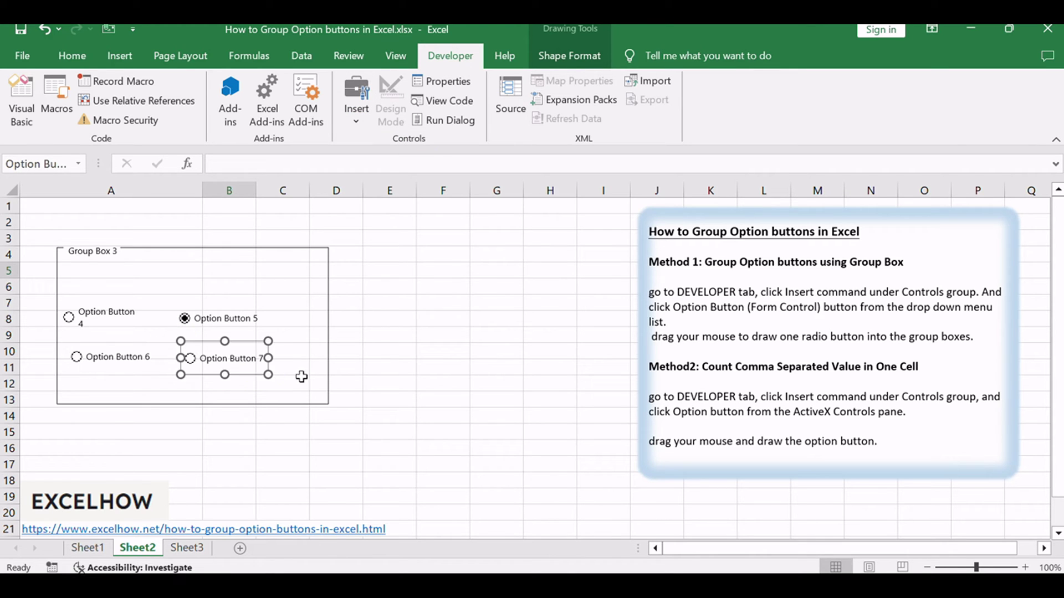
pyautogui.click(345, 364)
pyautogui.moveTo(39, 222)
pyautogui.mouseDown()
pyautogui.moveTo(231, 392)
pyautogui.moveTo(455, 431)
pyautogui.mouseUp()
pyautogui.click(455, 422)
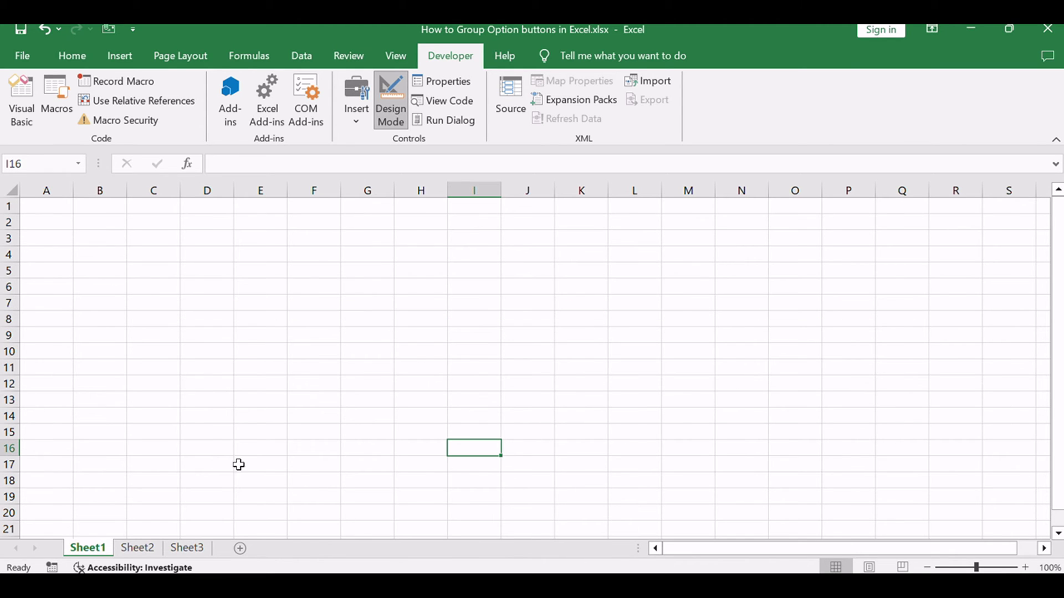
# Return to Sheet2 and examine the Method 2 heading in the instructions text box.
pyautogui.click(145, 552)
pyautogui.moveTo(840, 367); pyautogui.dragTo(953, 367)
pyautogui.click(900, 388)
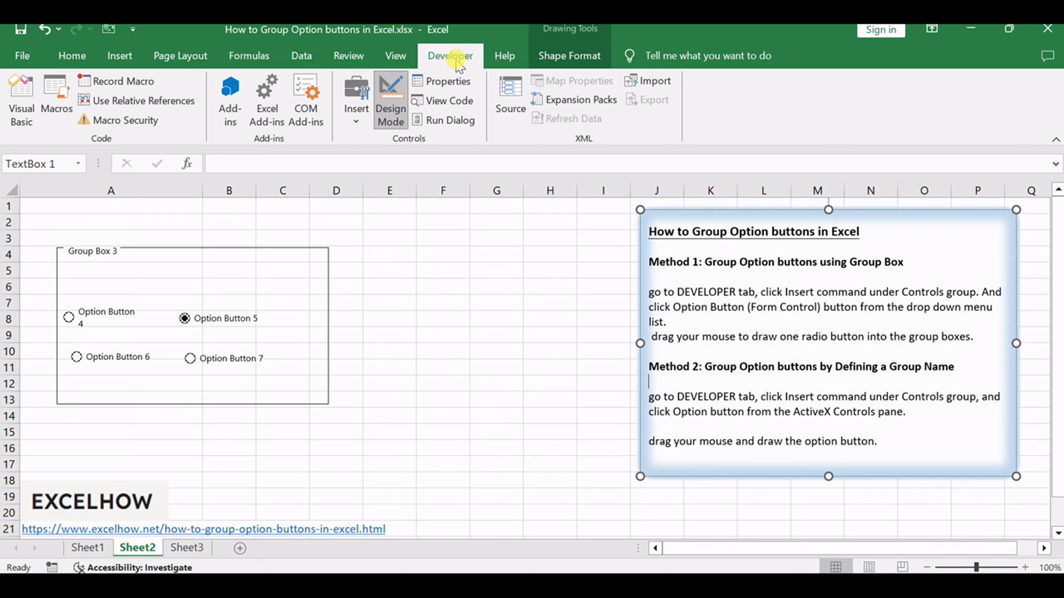
pyautogui.click(353, 116)
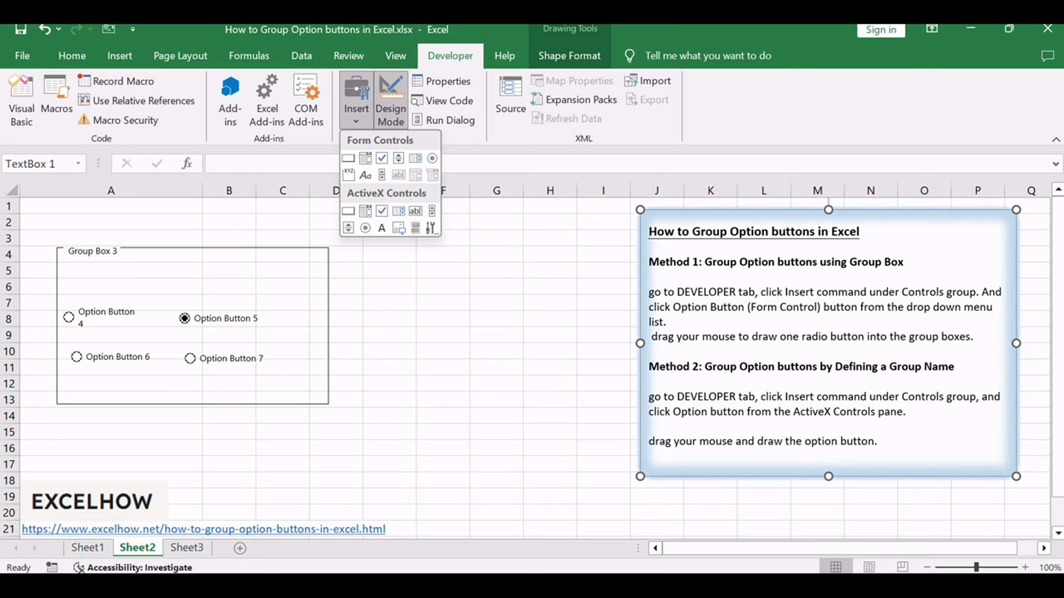
pyautogui.click(365, 228)
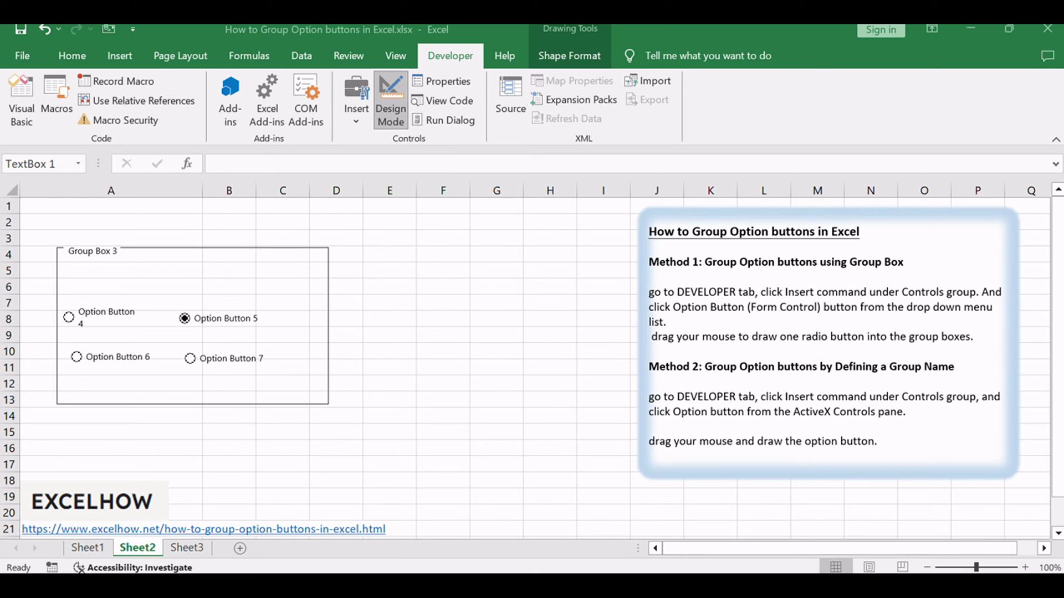
pyautogui.press('Escape')
# Draw two ActiveX option buttons, one above the other, in about columns F to H, rows 6 to 12, beside the group box.
pyautogui.click(357, 119)
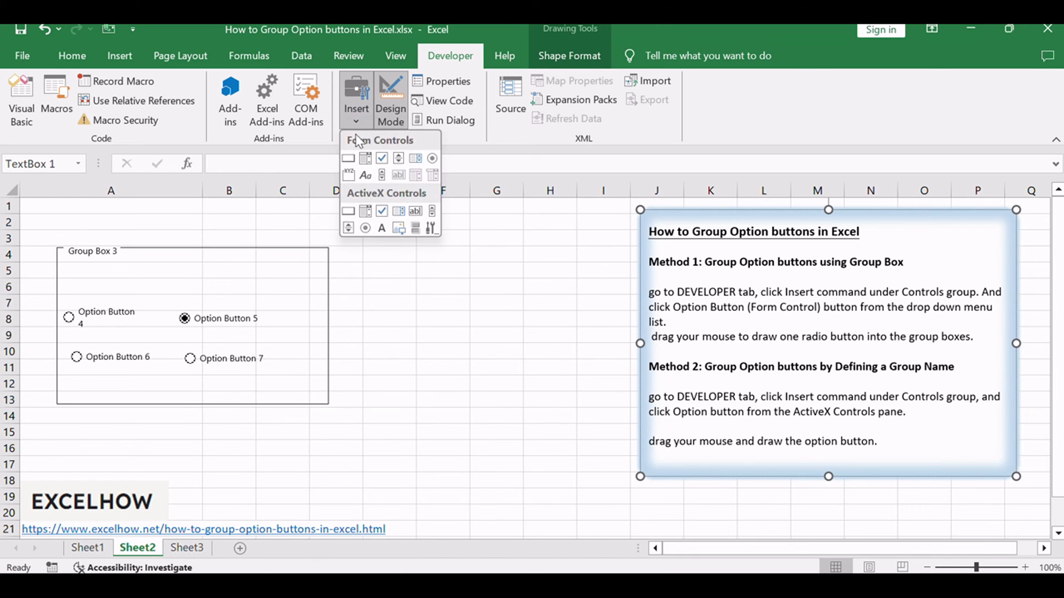
pyautogui.click(365, 228)
pyautogui.moveTo(421, 283); pyautogui.dragTo(531, 301)
pyautogui.click(350, 123)
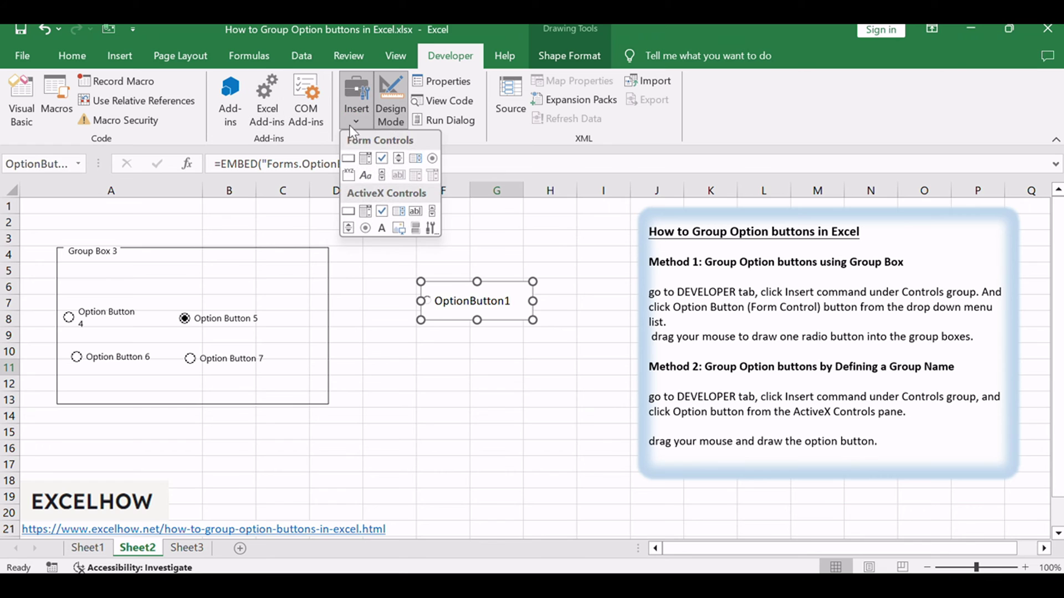
pyautogui.click(365, 227)
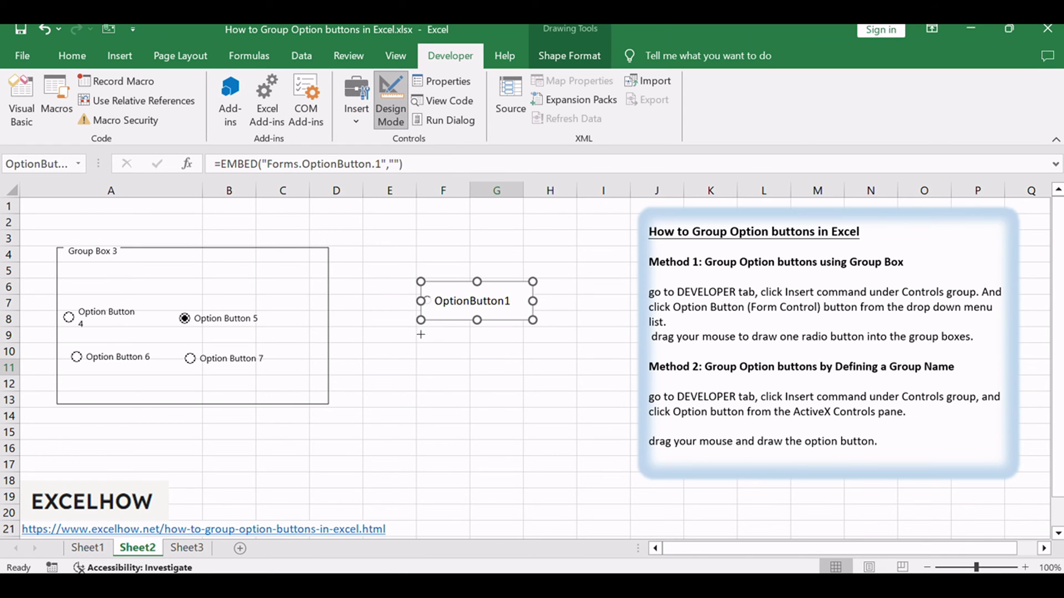
pyautogui.moveTo(421, 335); pyautogui.dragTo(536, 380)
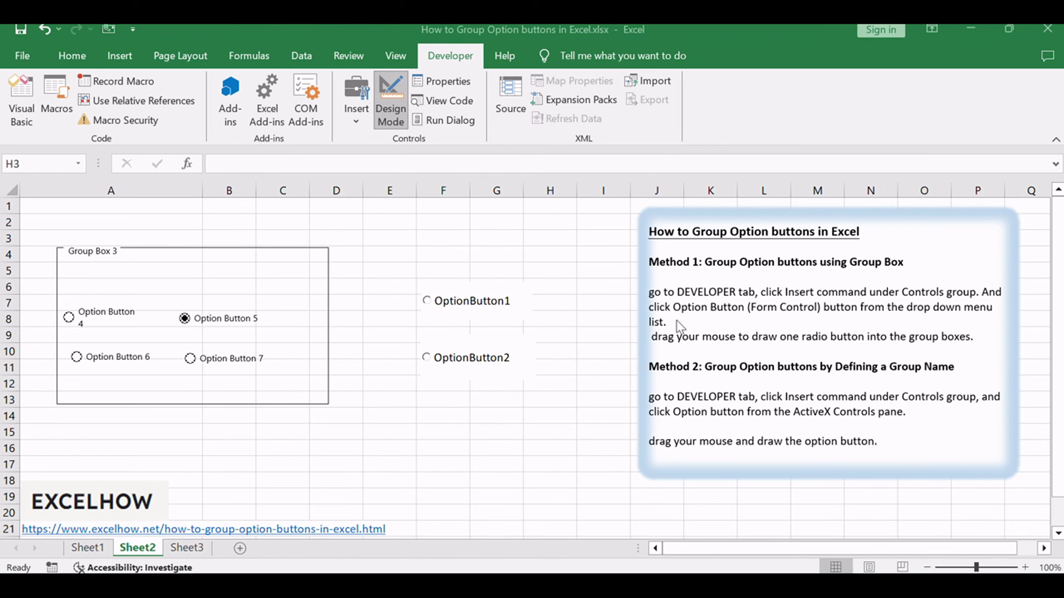
# Set the GroupName property of the ActiveX OptionButton1 to g1 and close its properties.
pyautogui.click(453, 300)
pyautogui.rightClick(453, 300)
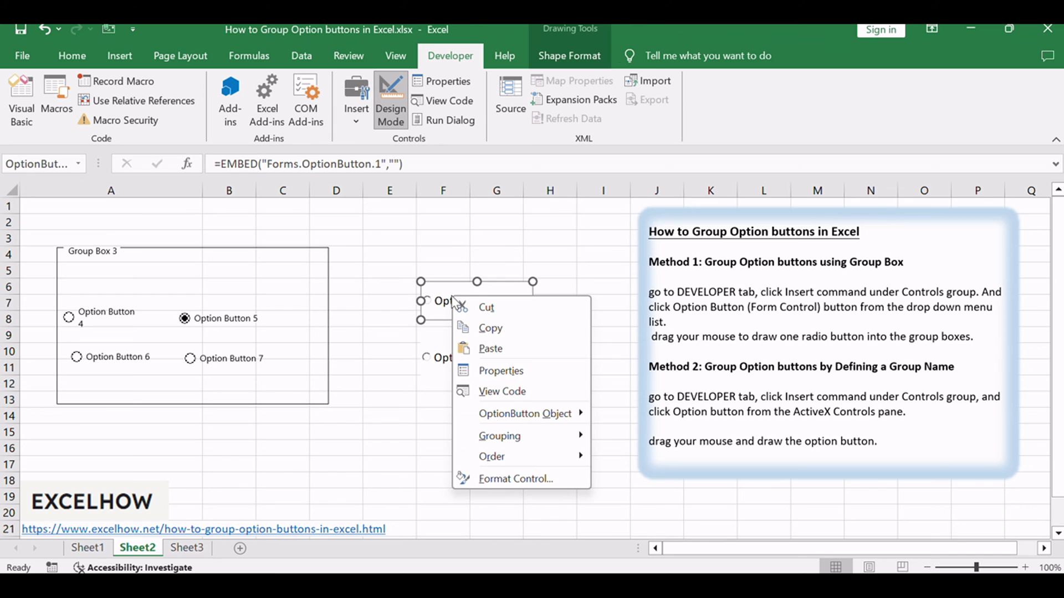
pyautogui.click(543, 370)
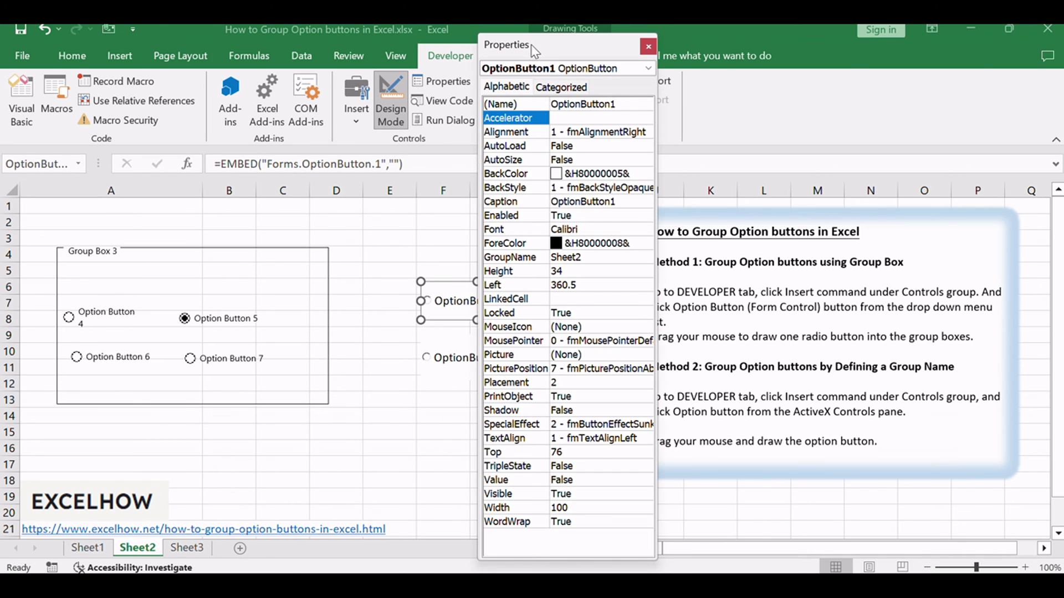
pyautogui.moveTo(531, 45); pyautogui.dragTo(647, 50)
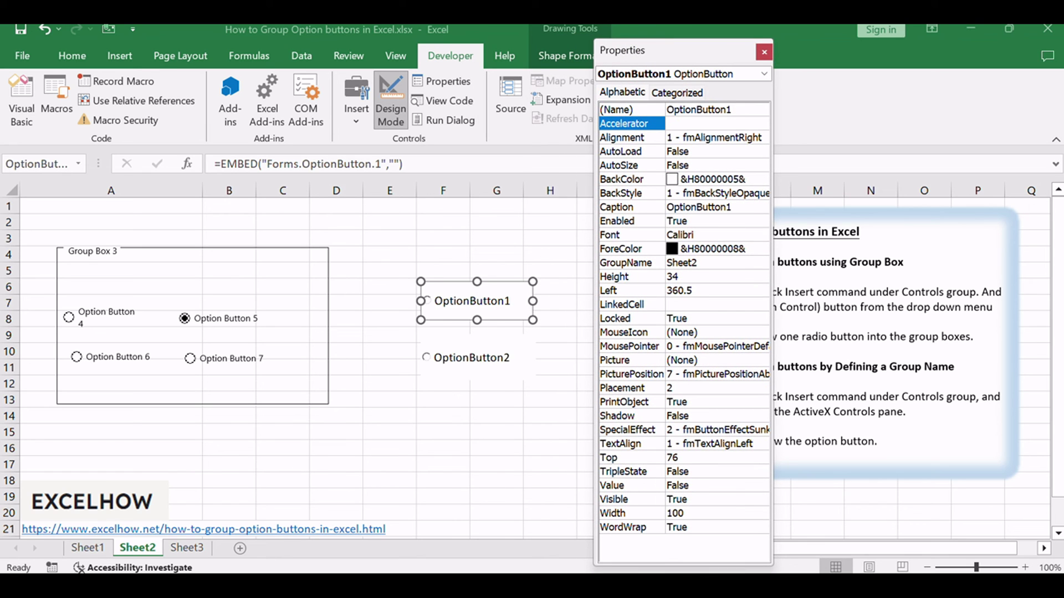
pyautogui.click(471, 358)
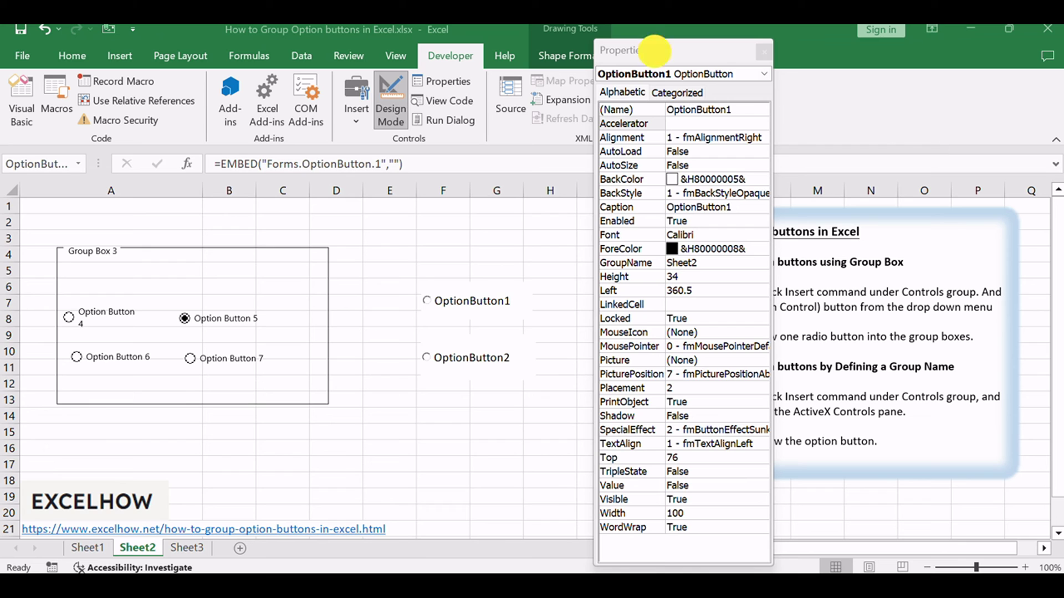
pyautogui.click(659, 51)
pyautogui.click(629, 265)
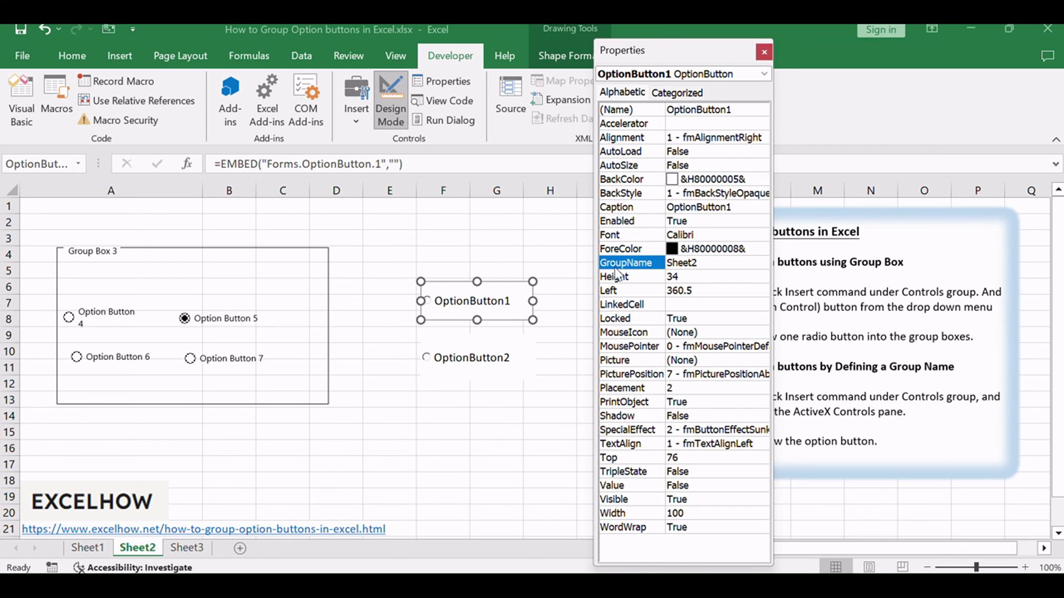
pyautogui.doubleClick(721, 261)
pyautogui.write('g1')
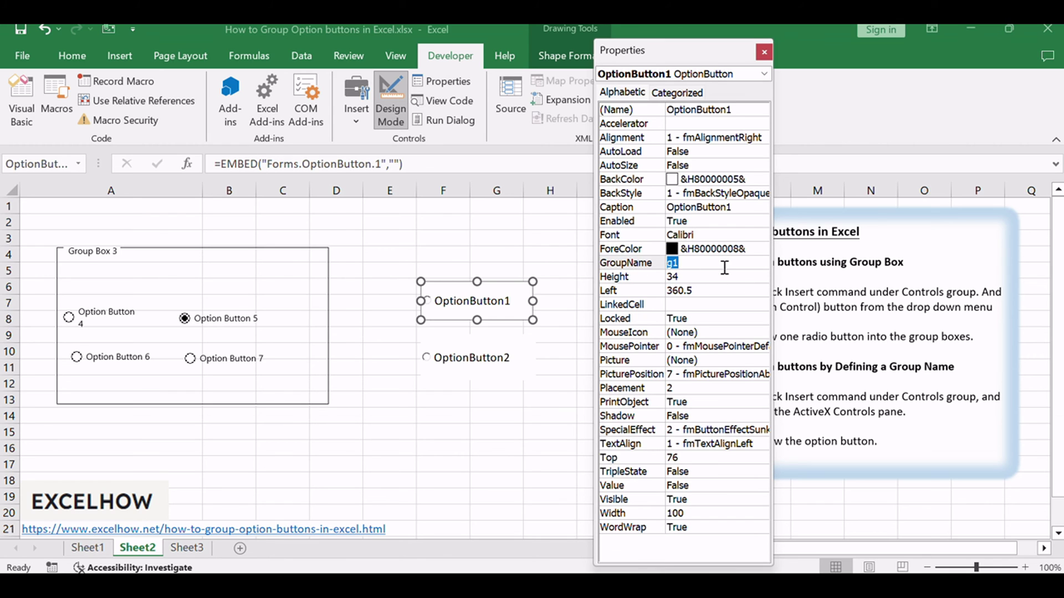
pyautogui.press('Return')
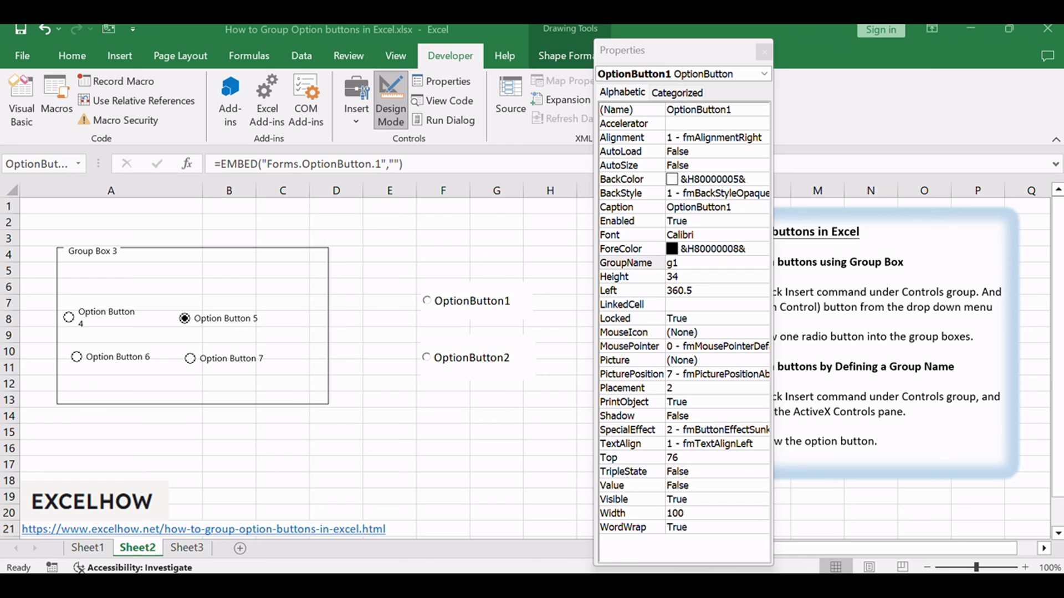
pyautogui.click(695, 48)
pyautogui.click(764, 52)
pyautogui.click(556, 225)
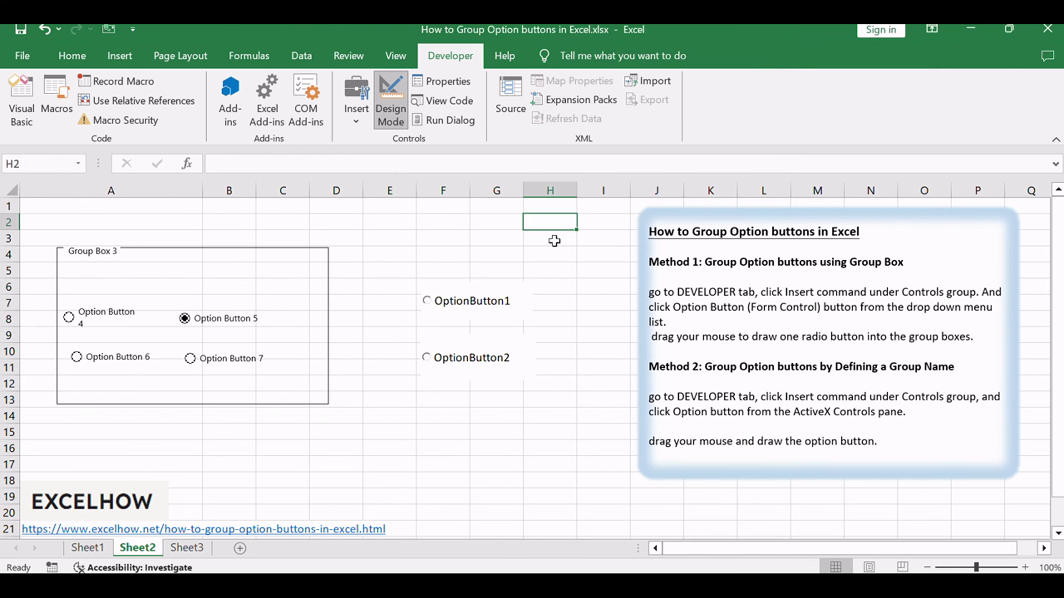
# Set the GroupName property of the ActiveX OptionButton2 to g1 and close its properties.
pyautogui.rightClick(452, 362)
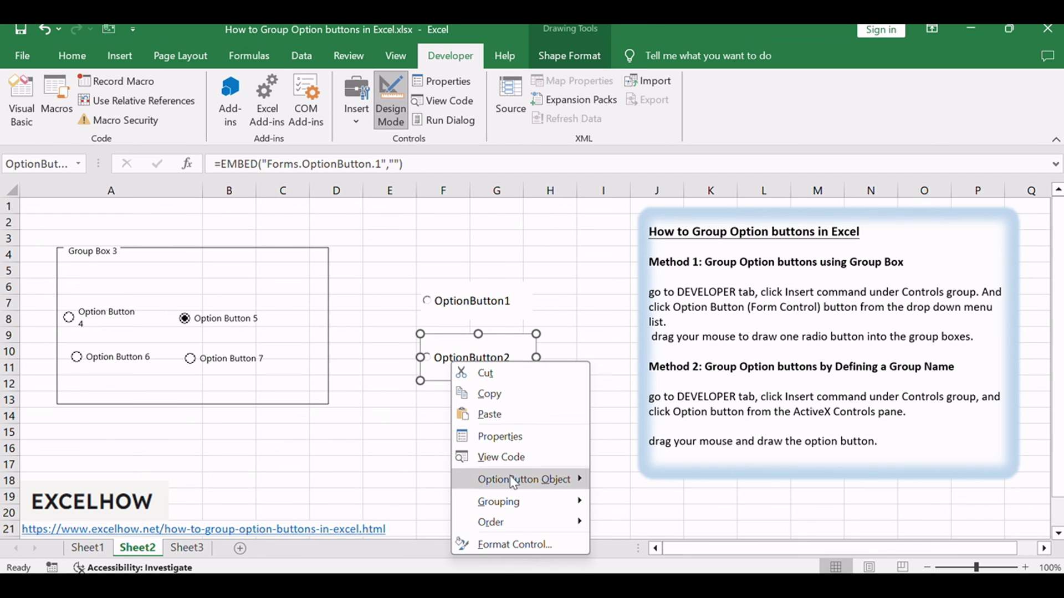
pyautogui.click(510, 443)
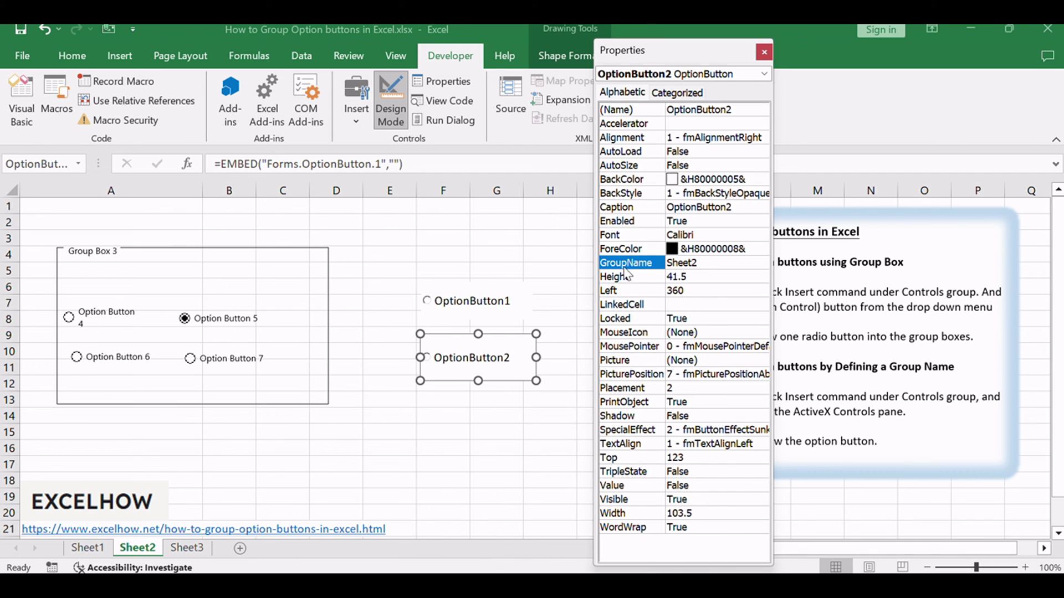
pyautogui.doubleClick(701, 263)
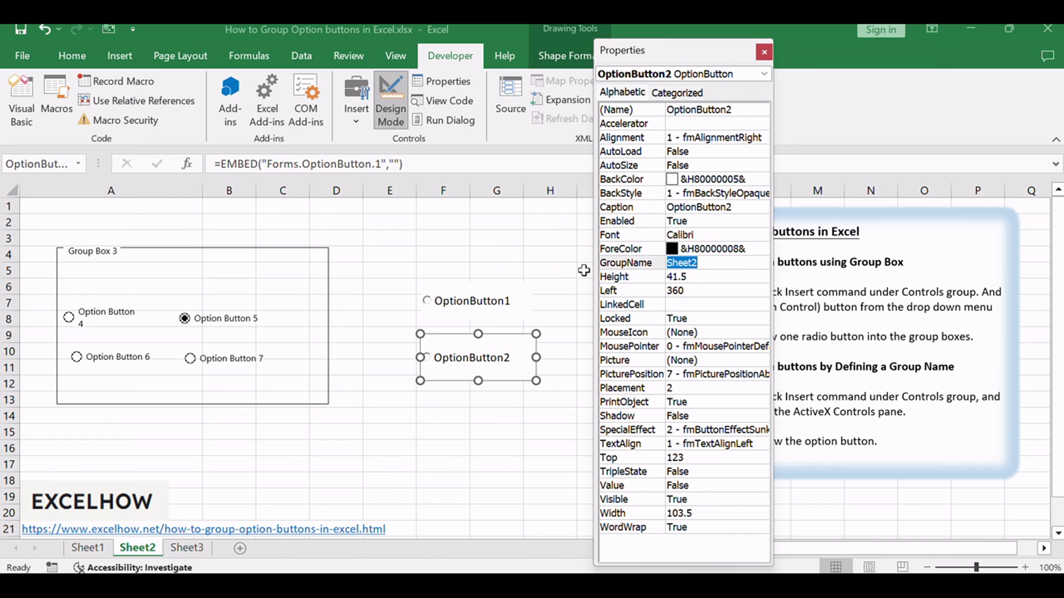
pyautogui.write('g1')
pyautogui.press('Return')
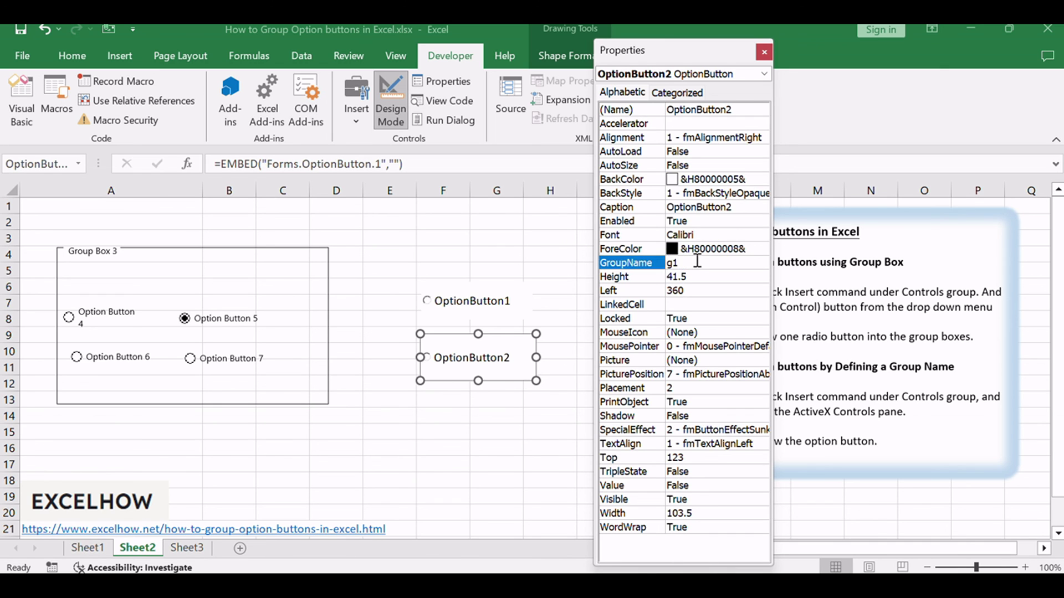
pyautogui.click(496, 432)
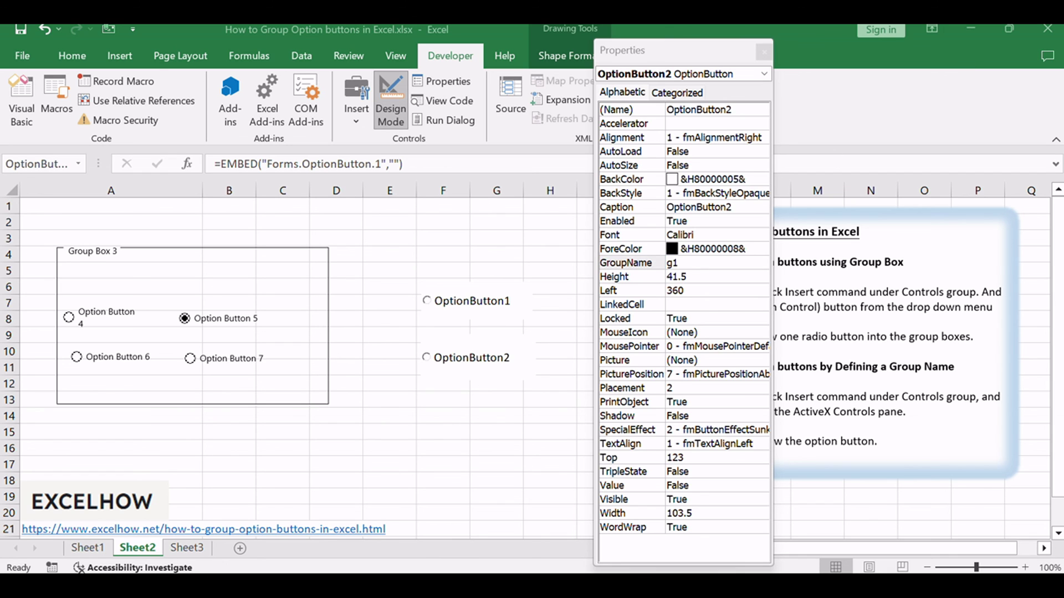
pyautogui.hotkey('alt', 'F4')
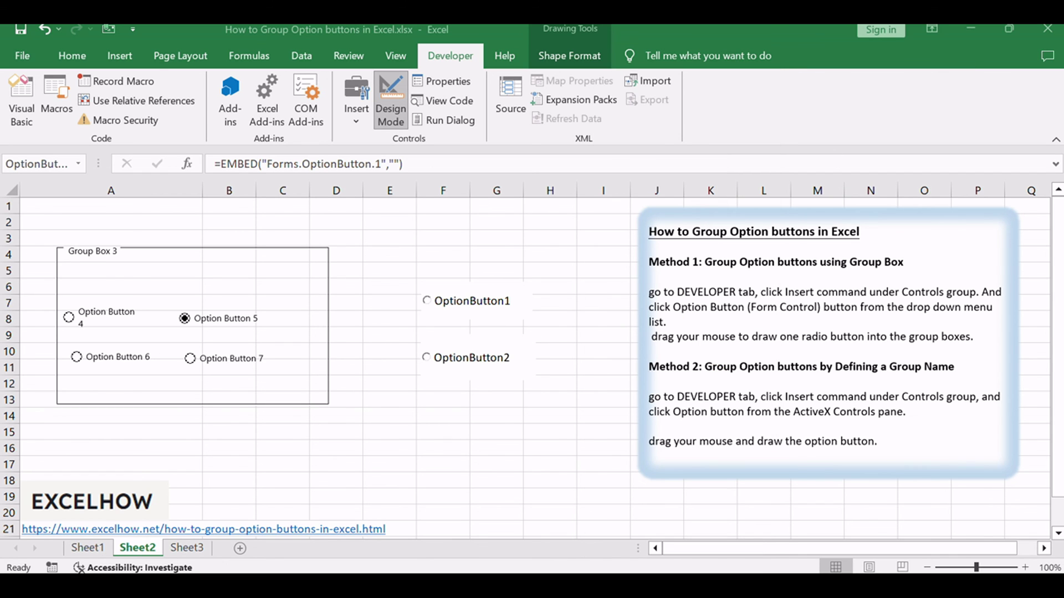
# Deselect OptionButton2 and turn off Design Mode for the sheet's ActiveX controls.
pyautogui.click(414, 271)
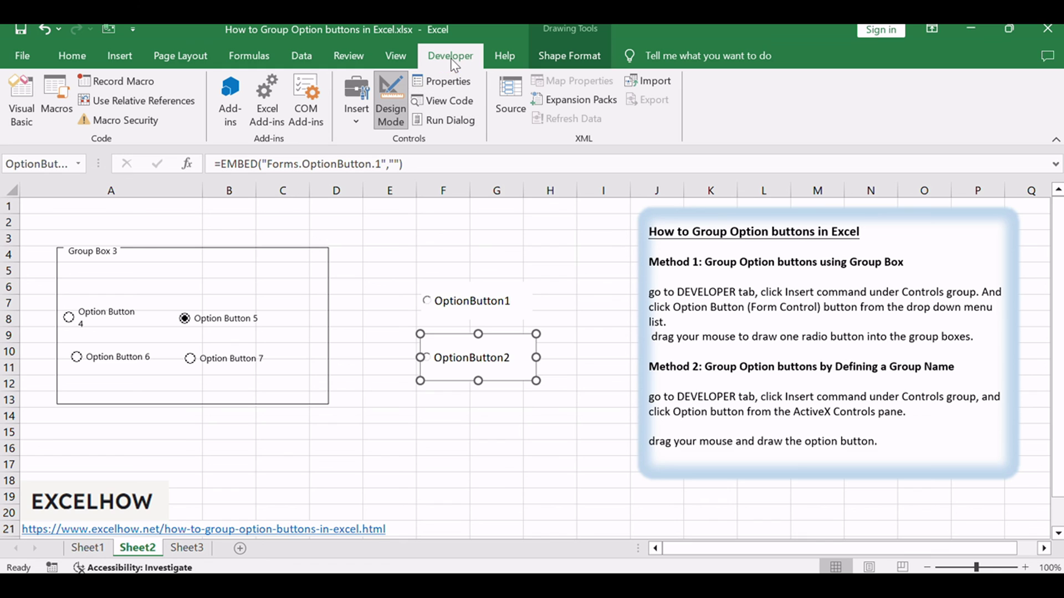
pyautogui.click(391, 102)
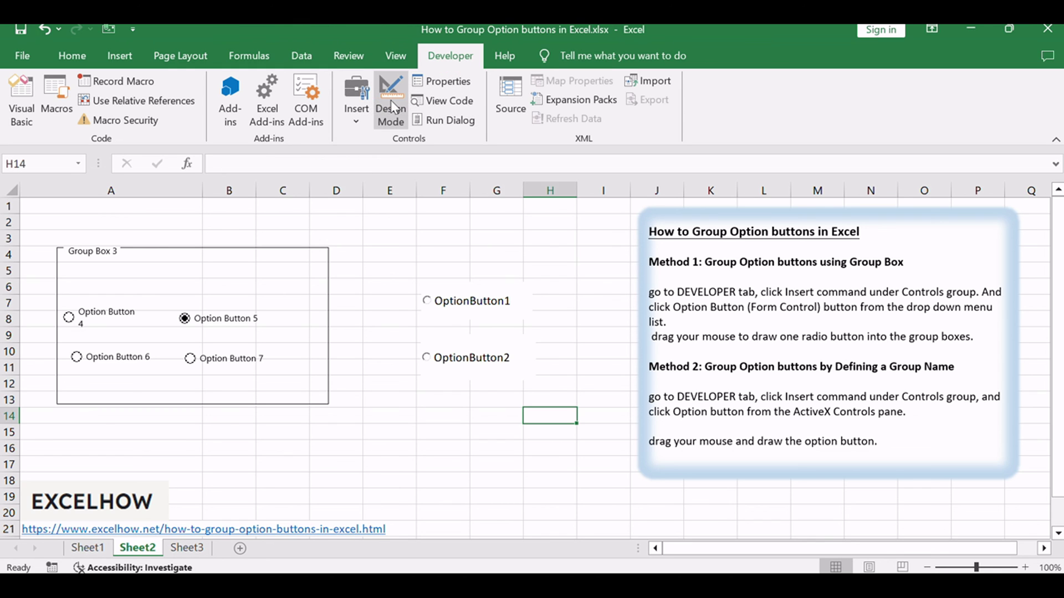
pyautogui.click(403, 248)
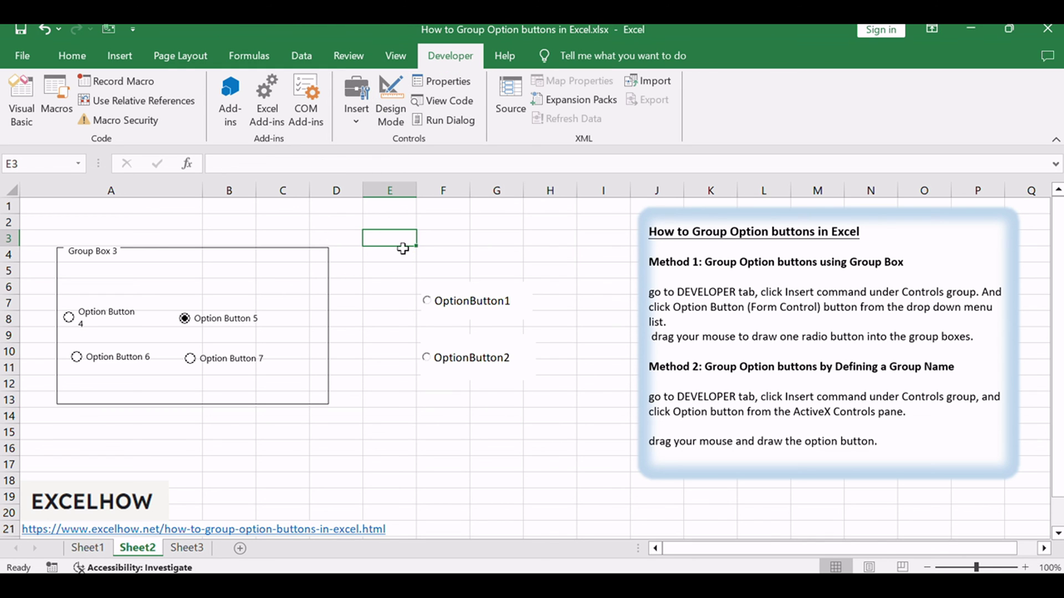
# Test the g1 group by choosing OptionButton1 and OptionButton2 alternately several times, ending on OptionButton2.
pyautogui.click(446, 301)
pyautogui.click(463, 360)
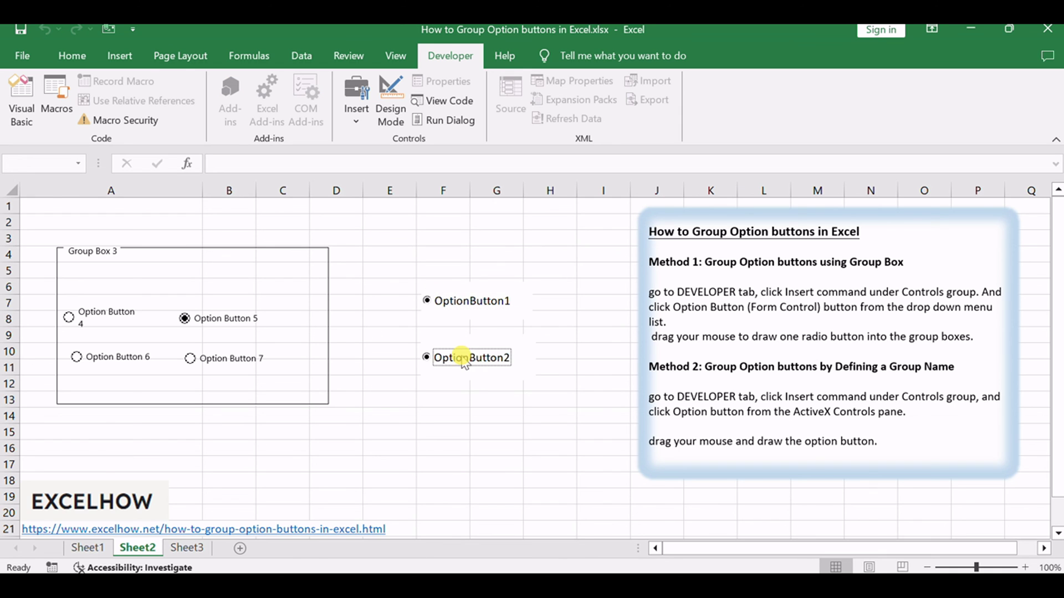
pyautogui.click(471, 302)
pyautogui.click(459, 360)
pyautogui.click(437, 301)
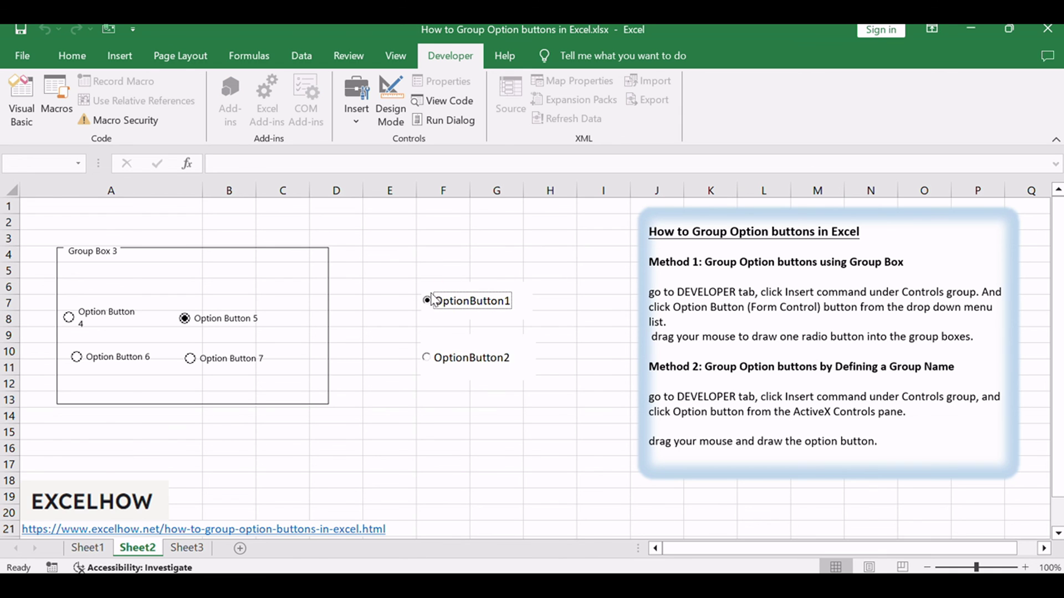
pyautogui.click(478, 365)
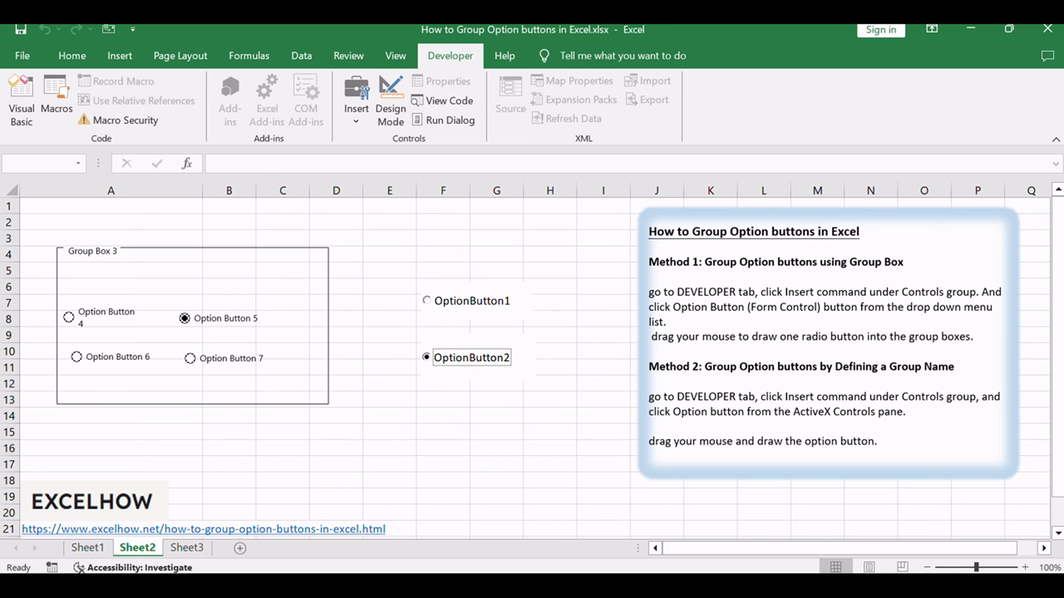